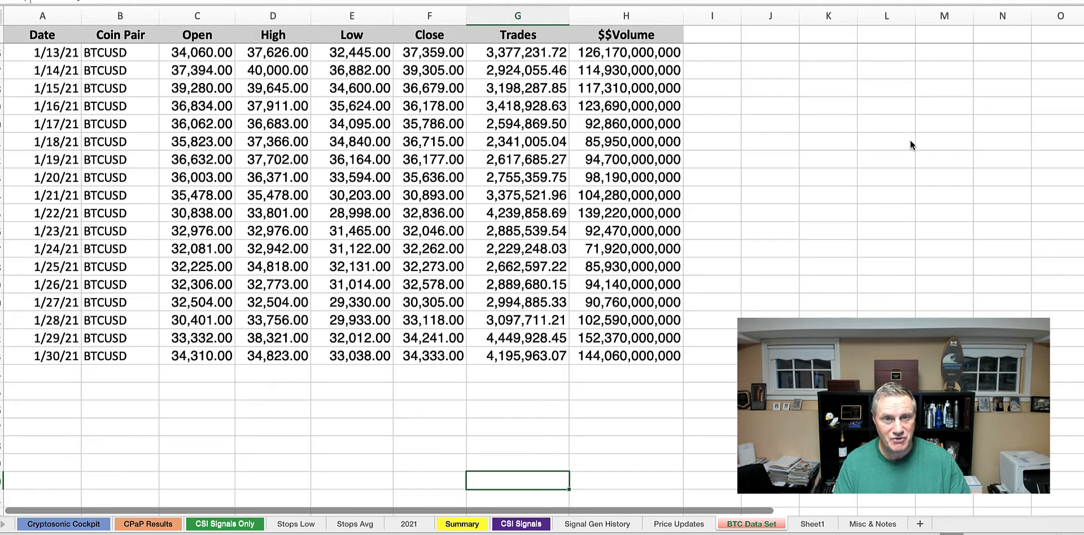
Step: Open the Cryptosonic Cockpit sheet and view the available Price Prediction Formula options without changing the selection
scroll(437, 443, down, 1)
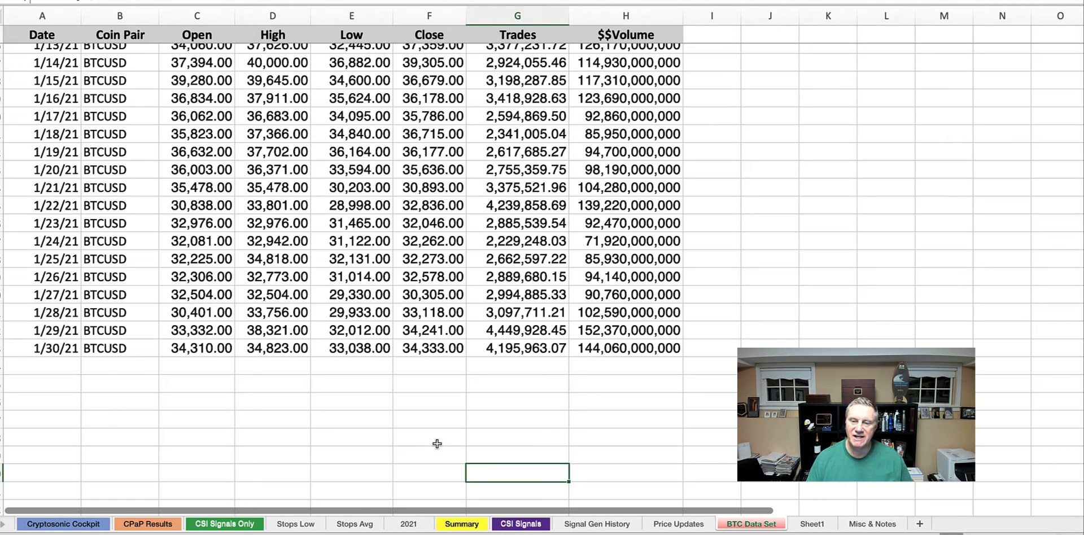
click(91, 525)
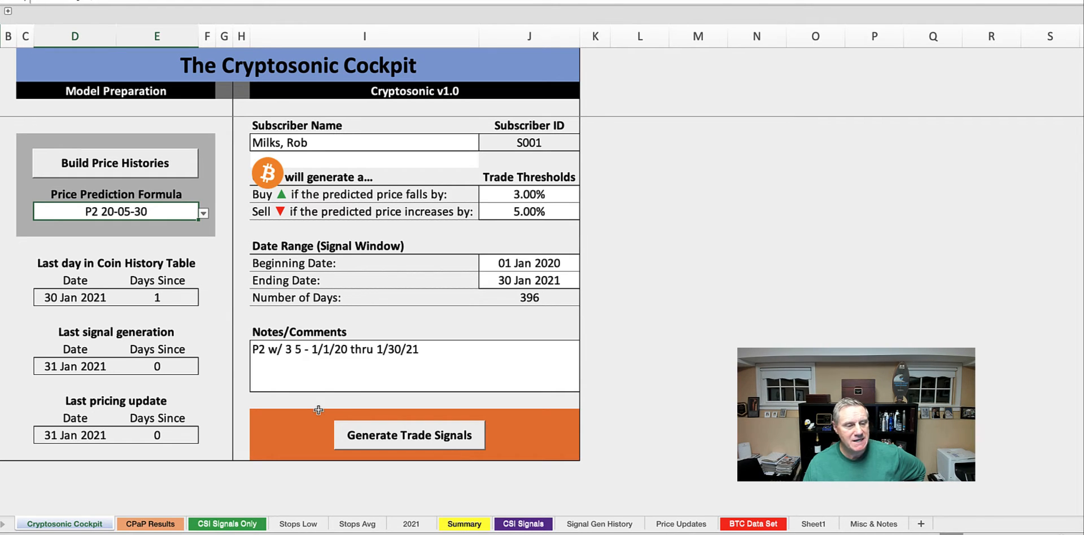
click(204, 214)
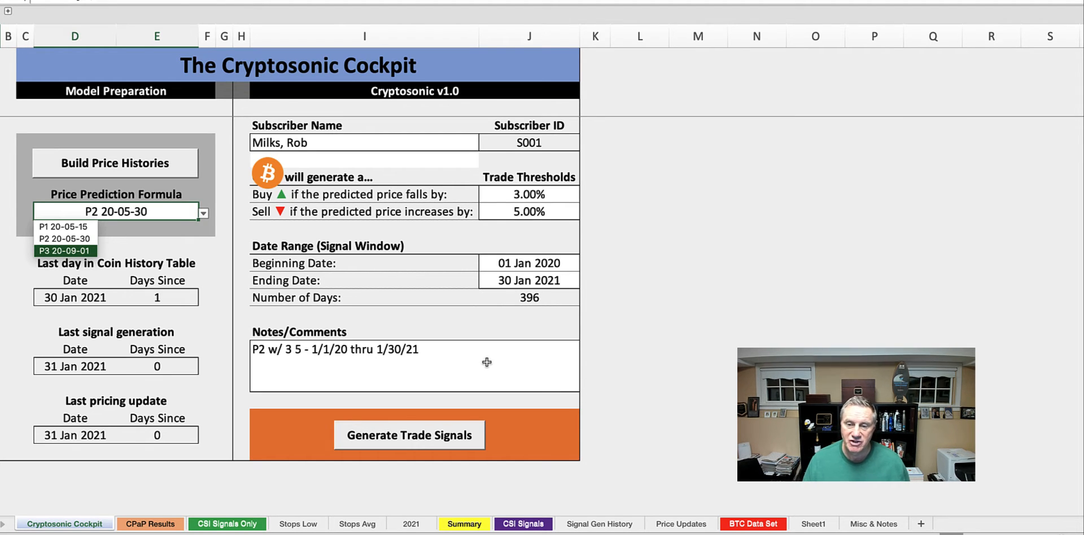
key(Escape)
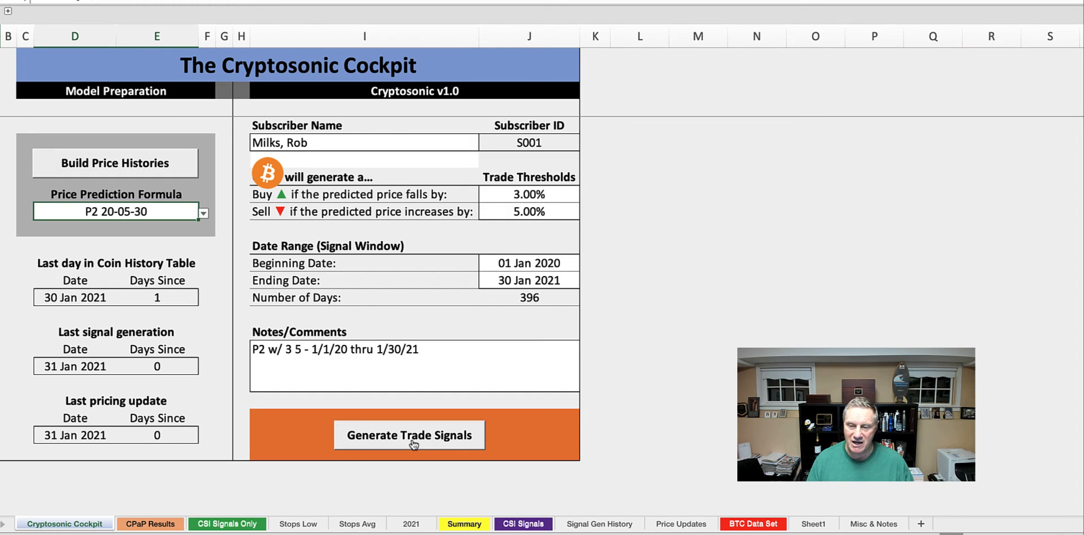
Step: Open the CPaP Results sheet and examine the January 2021 coin data, next-day predictions, prediction accuracy and trade signals
click(159, 526)
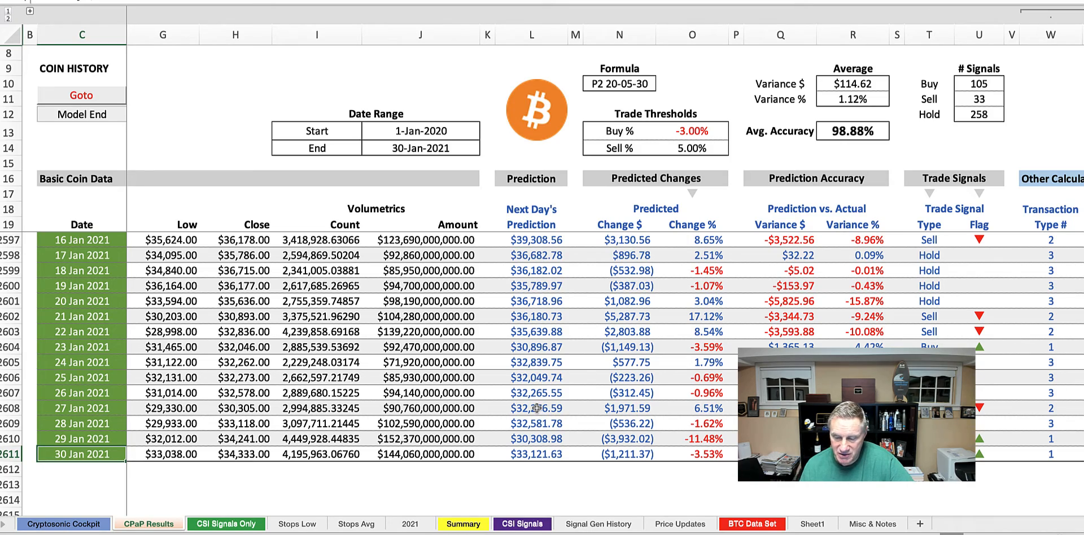
scroll(536, 407, down, 2)
scroll(535, 408, up, 5)
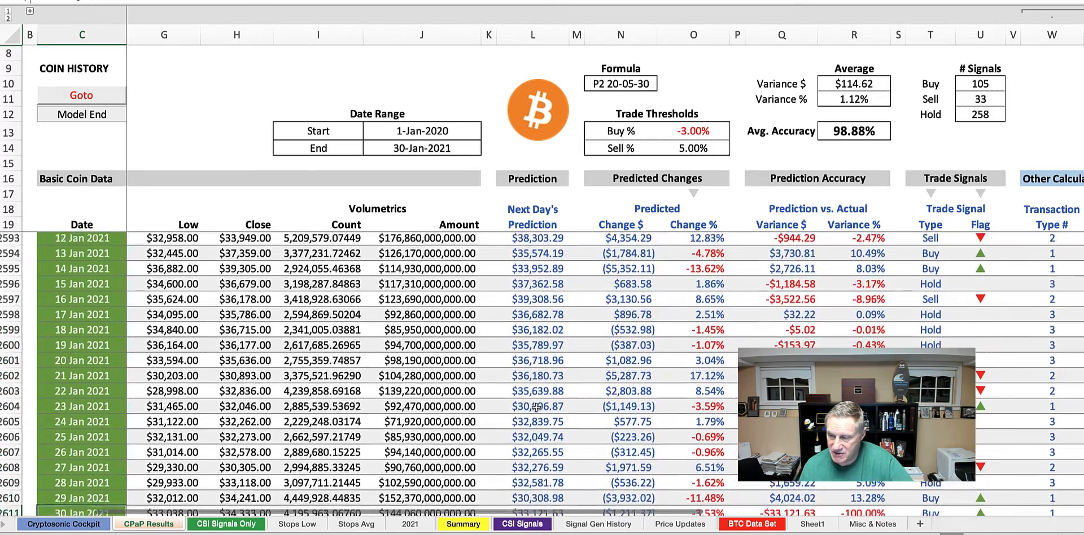
scroll(536, 407, down, 3)
scroll(535, 408, left, 1)
scroll(535, 408, up, 1)
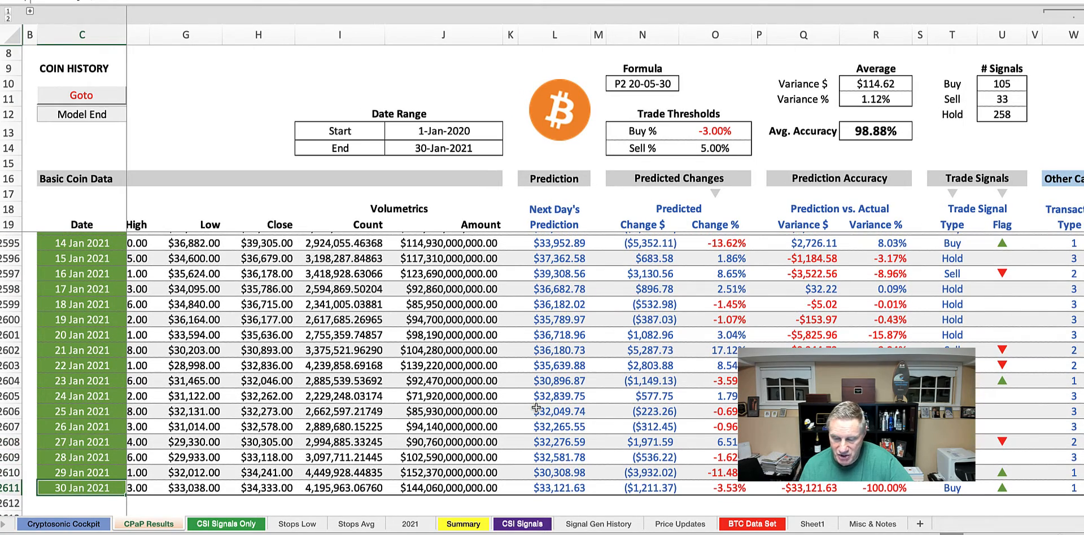
scroll(536, 407, left, 1)
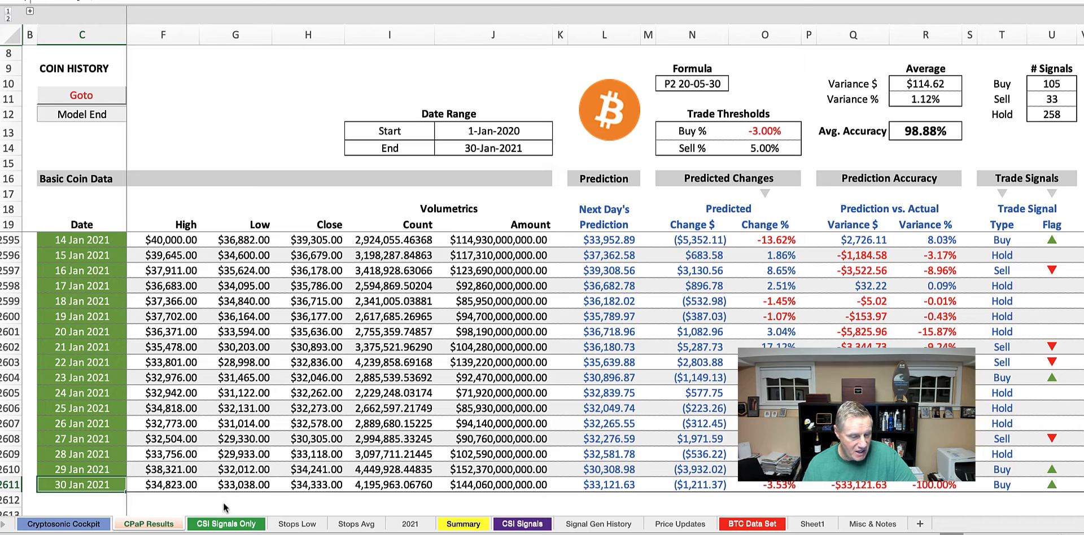
Step: Open the CSI Signals Only sheet and select the 1-Jan-2020 starting date, followed by the first buy date, 4-Jan-2020
click(226, 525)
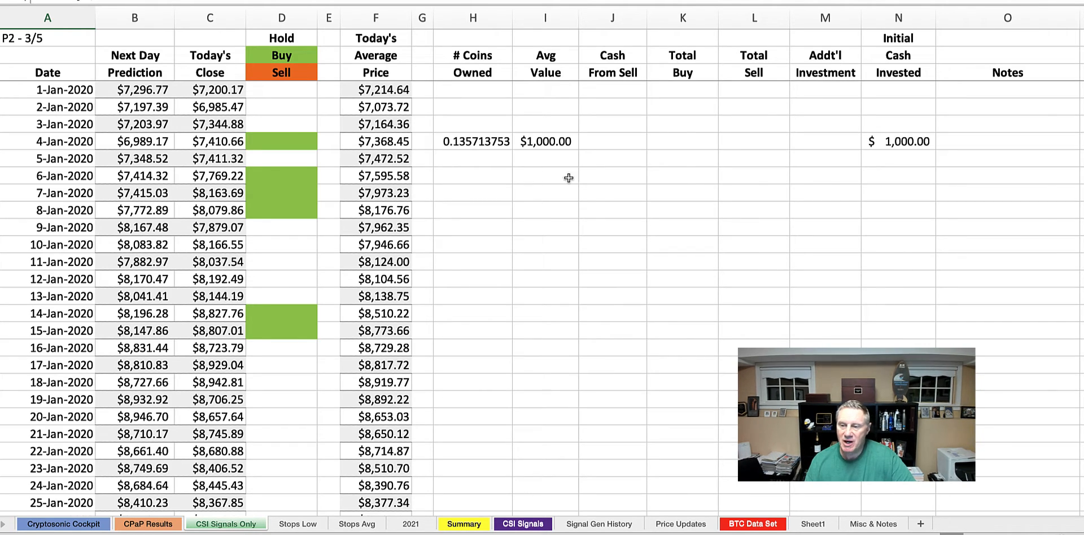
click(78, 89)
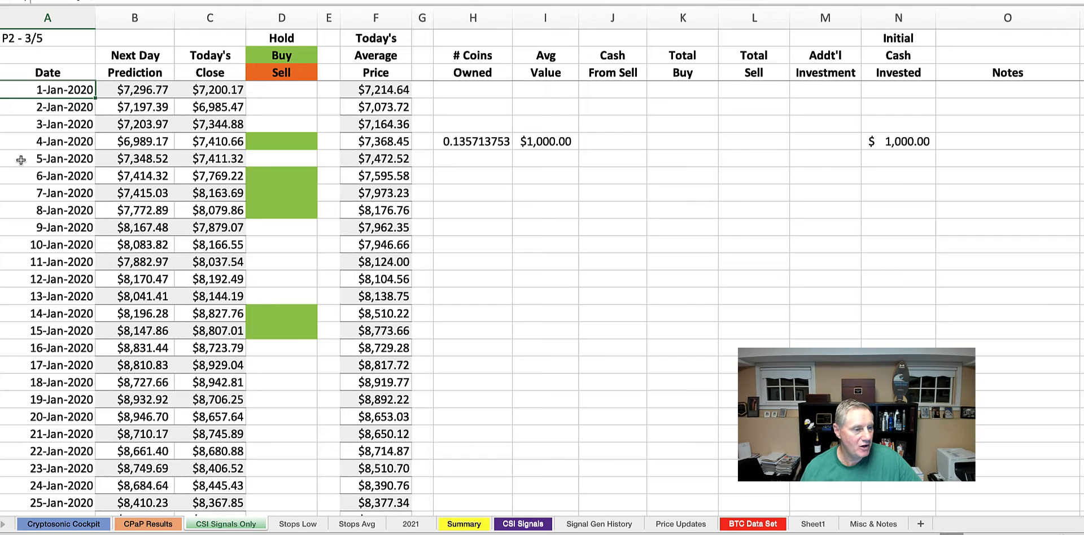
click(29, 141)
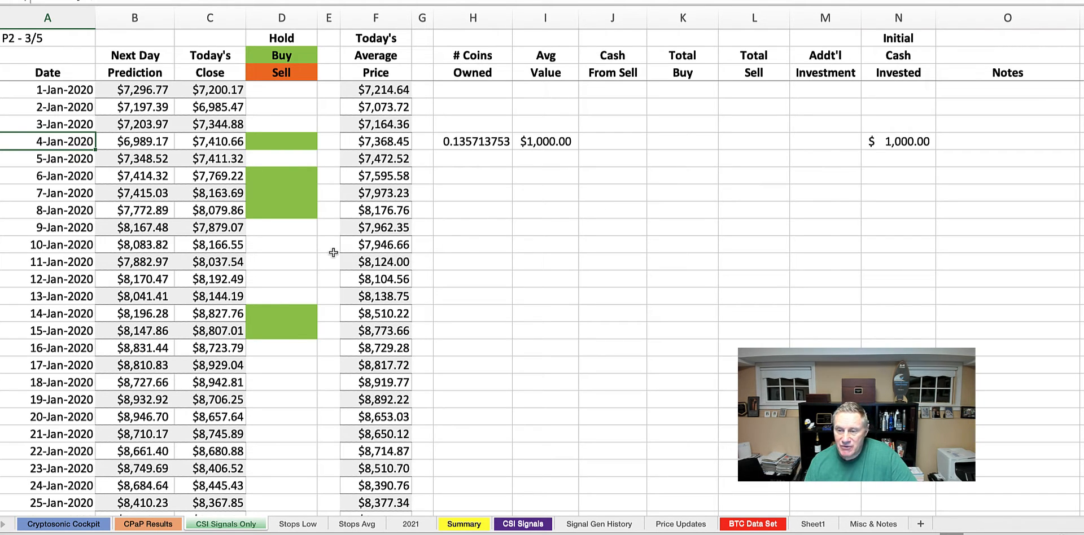
Step: Examine the buy, hold and sell signals from January through February 2020, up to the first executed sell on 20-Feb-2020
scroll(320, 263, down, 1)
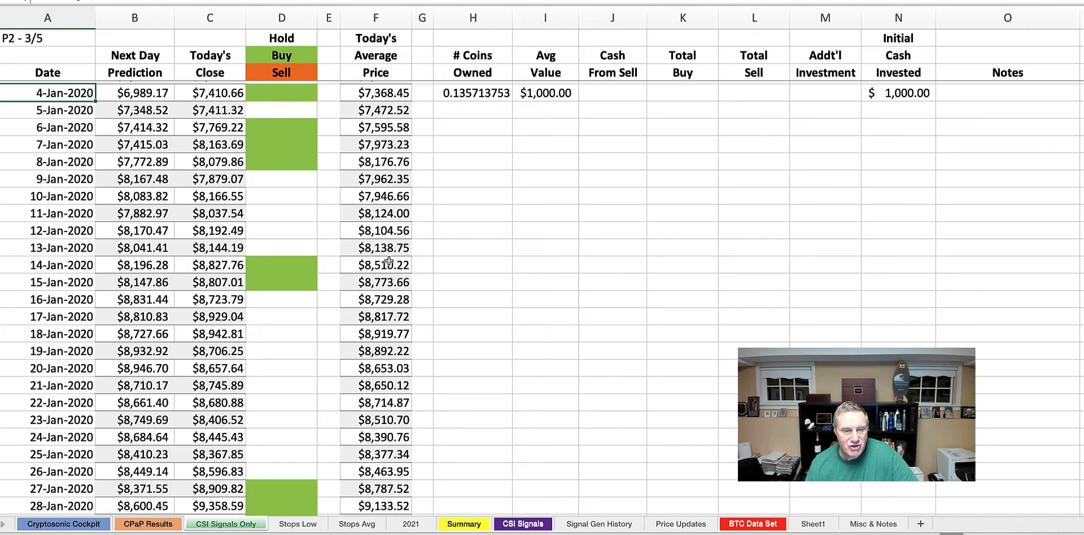
scroll(424, 259, down, 5)
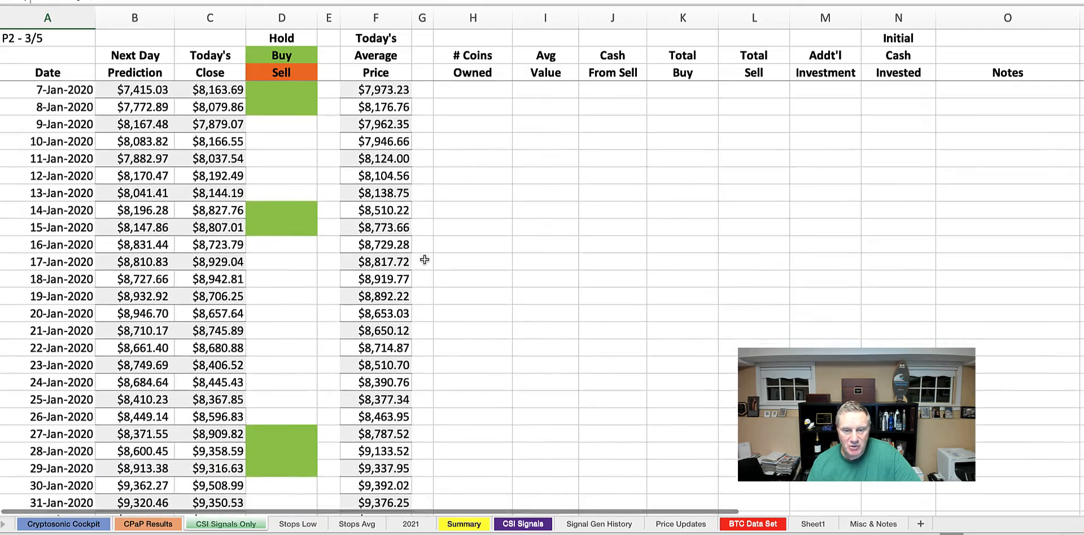
scroll(425, 259, down, 4)
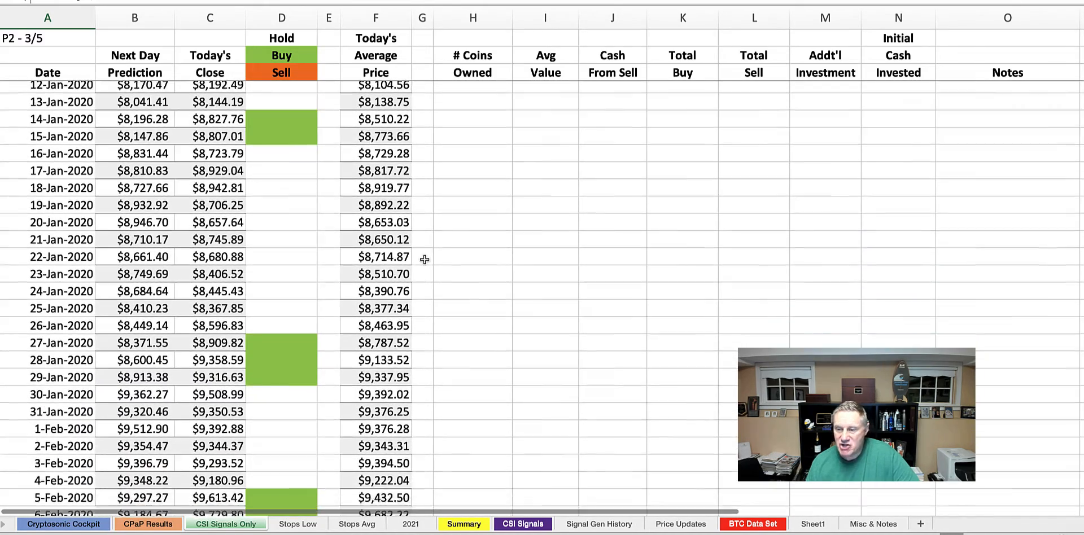
scroll(424, 259, down, 5)
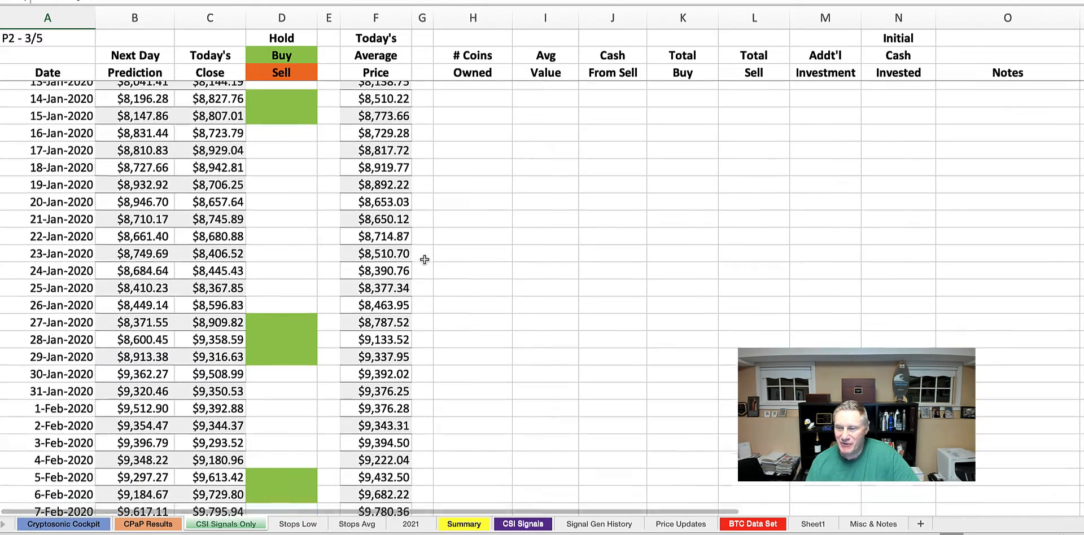
scroll(424, 259, down, 16)
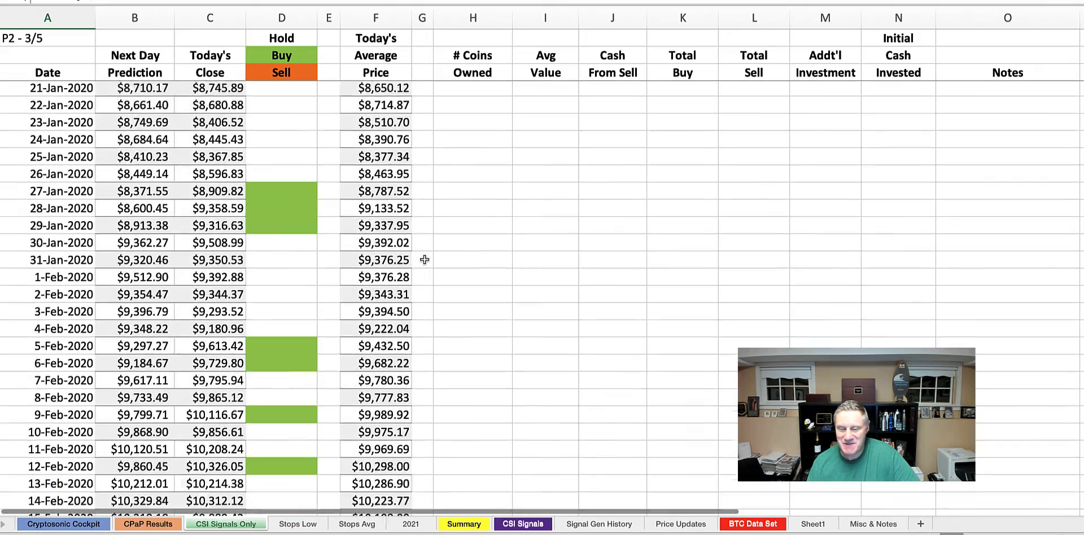
scroll(424, 259, down, 1)
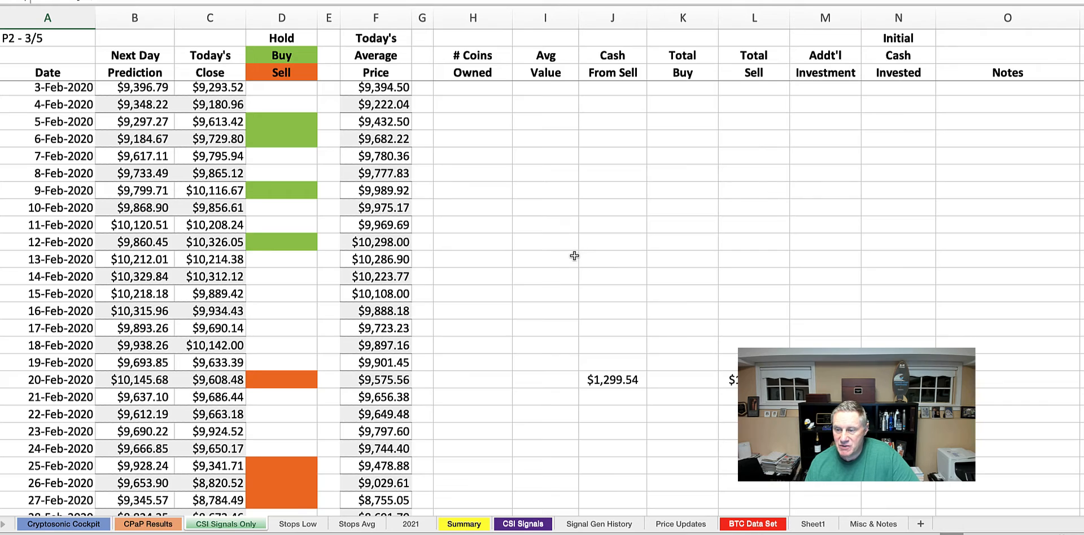
scroll(575, 254, down, 5)
scroll(574, 256, down, 5)
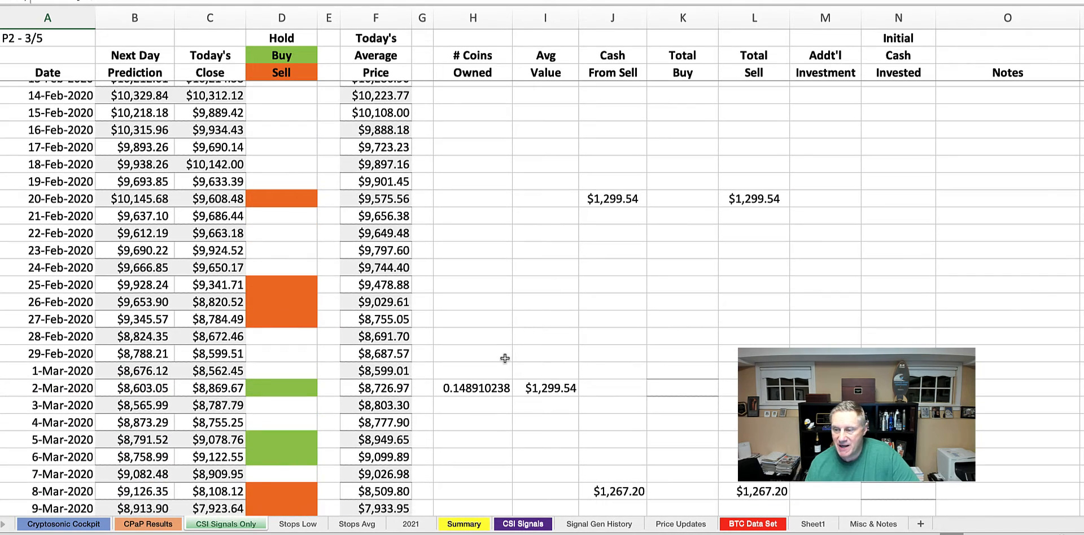
Step: Trace the March 2020 trades through the coins owned and cash from sell columns, from the 2-Mar buy to the 31-Mar buy
scroll(508, 358, down, 6)
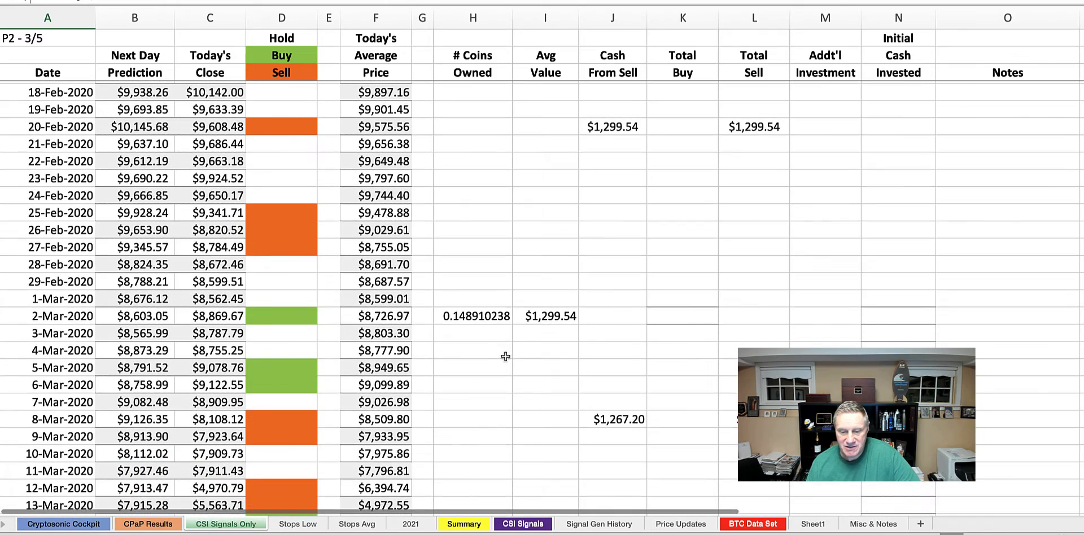
scroll(514, 357, down, 1)
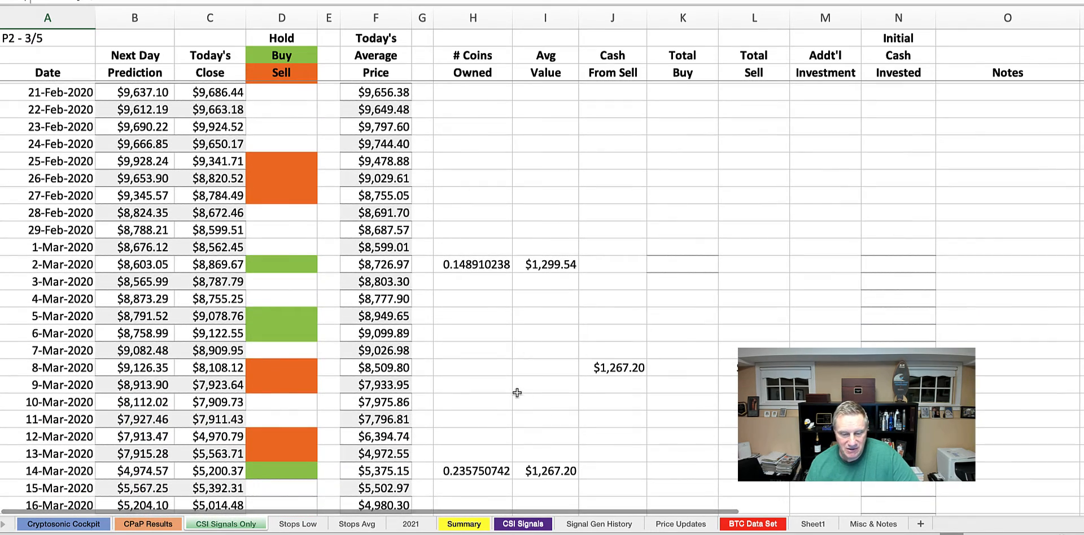
scroll(517, 389, down, 2)
scroll(520, 390, down, 2)
scroll(469, 417, down, 4)
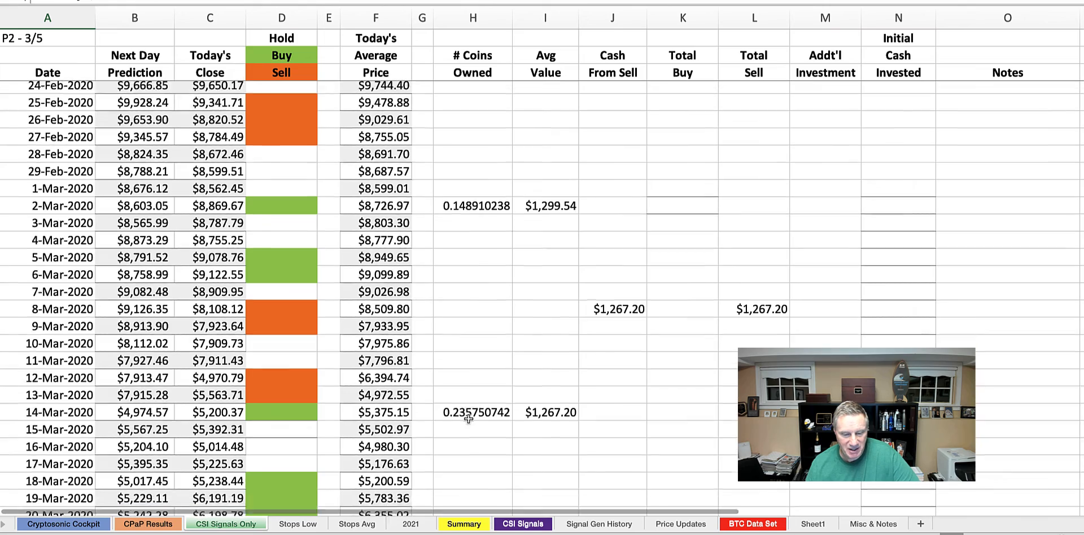
scroll(469, 417, down, 2)
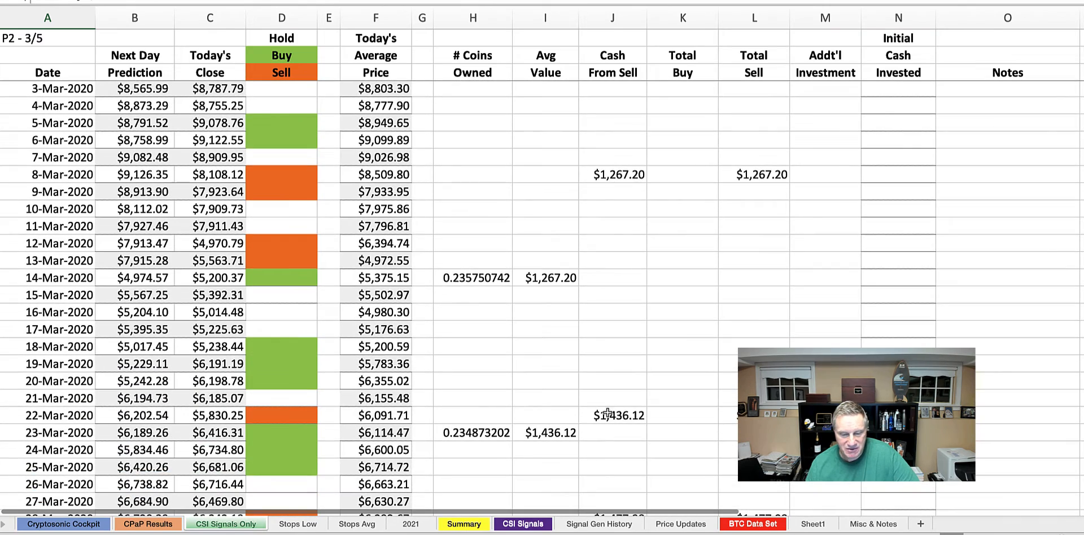
click(476, 435)
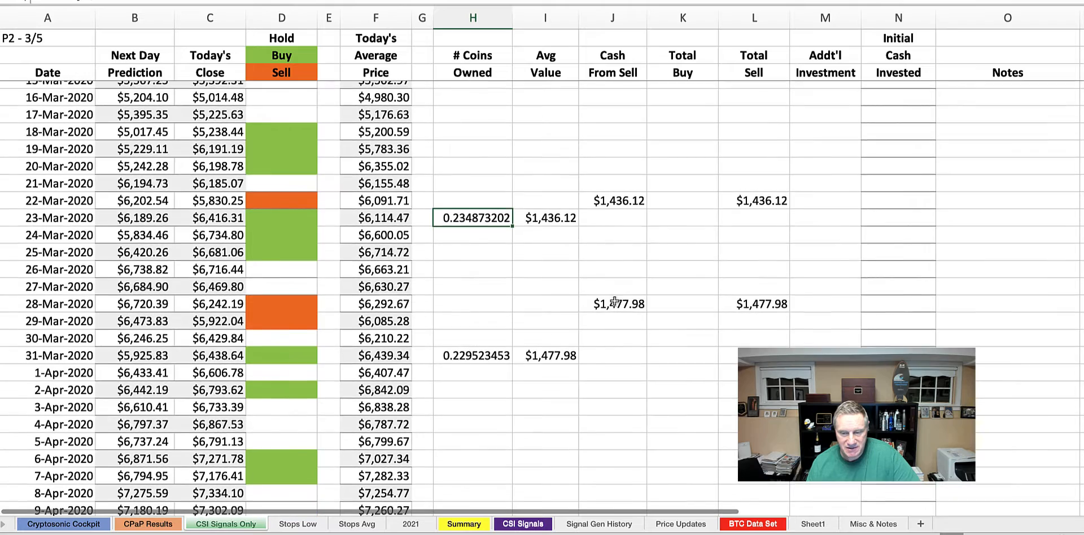
click(614, 302)
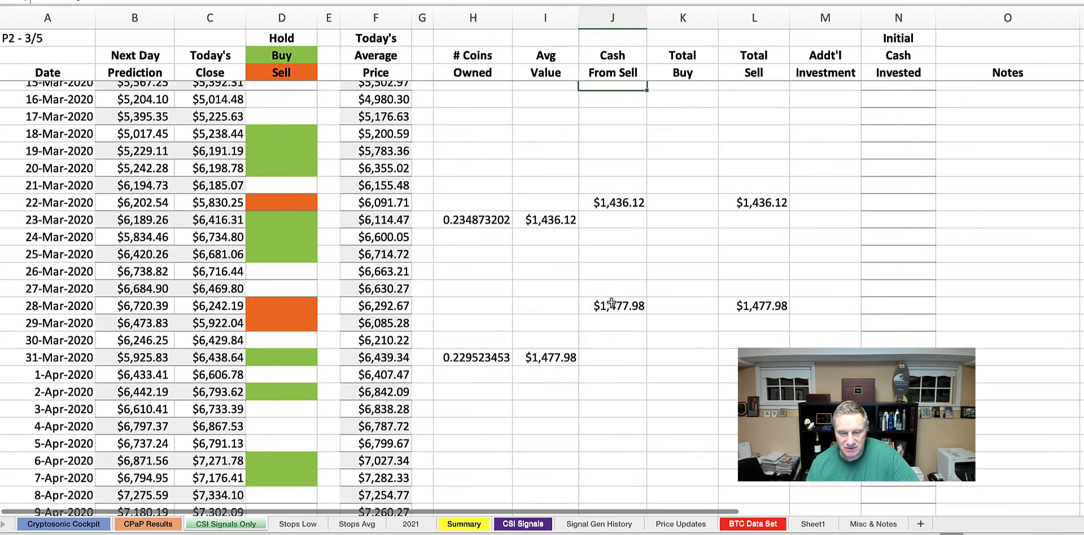
click(478, 354)
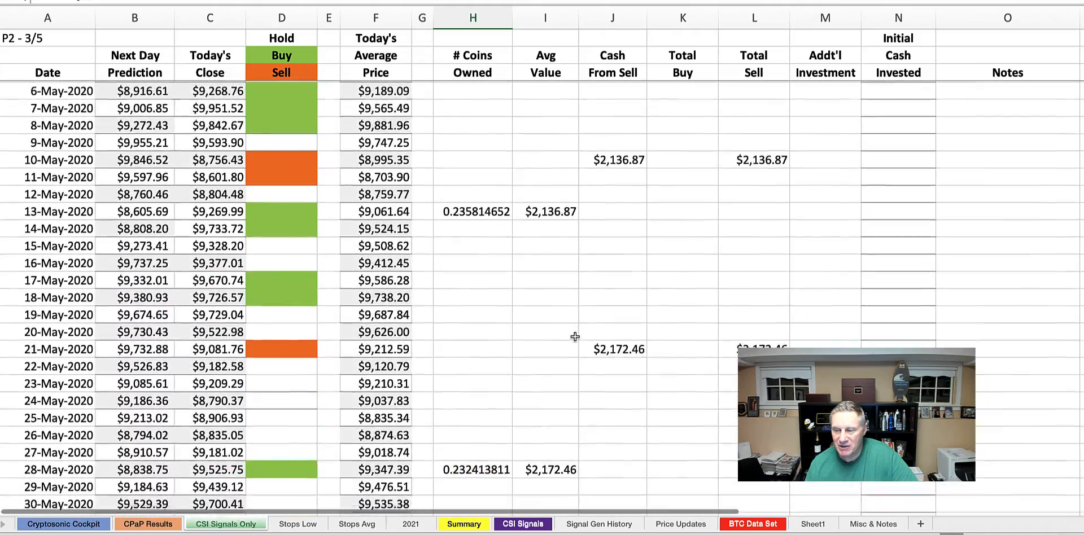
Step: Review the remaining trades from May 2020 to 30-Jan-2021 and the return and executed-signal tables below them
scroll(574, 337, down, 9)
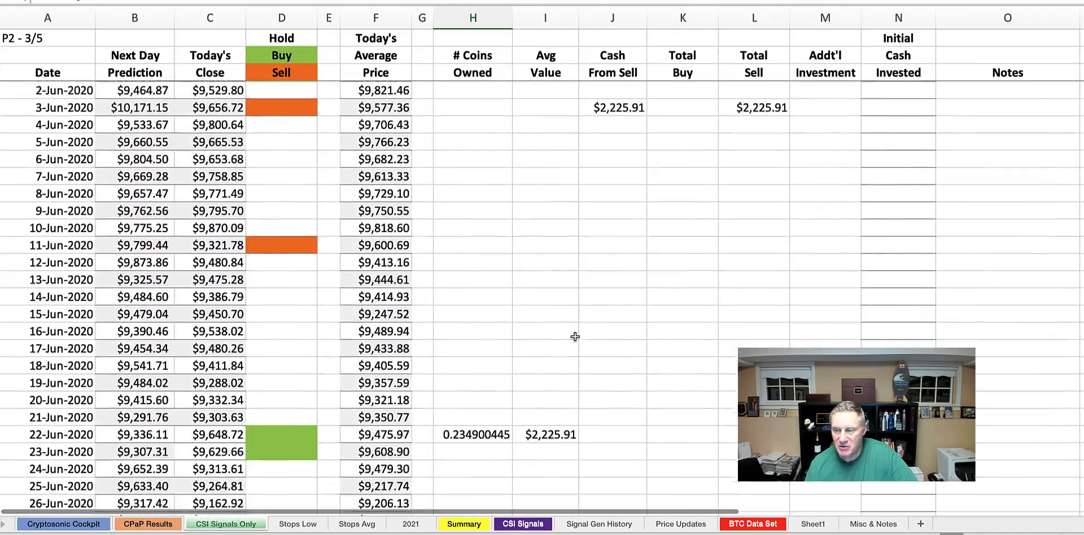
scroll(575, 337, down, 13)
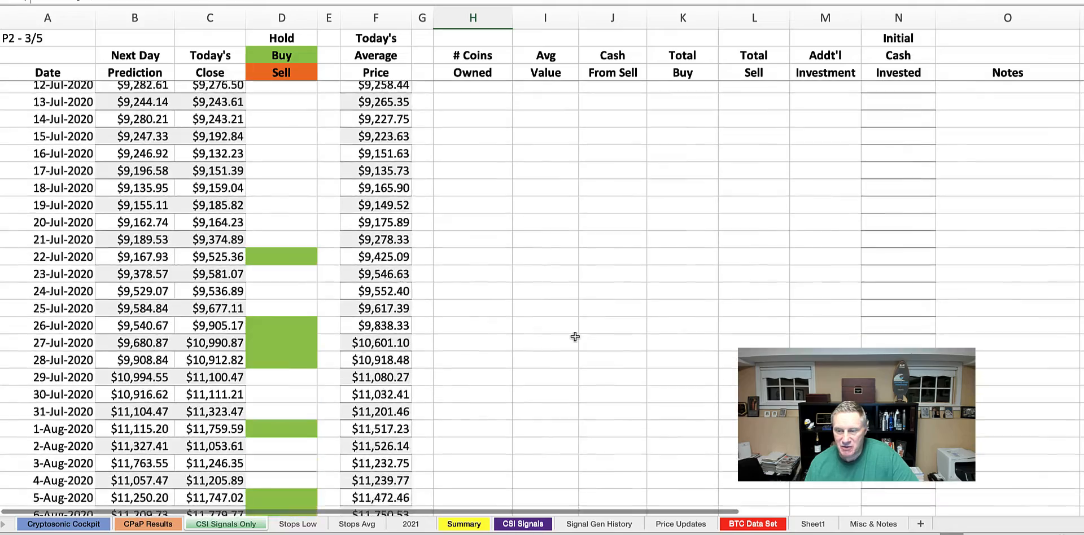
scroll(575, 336, down, 10)
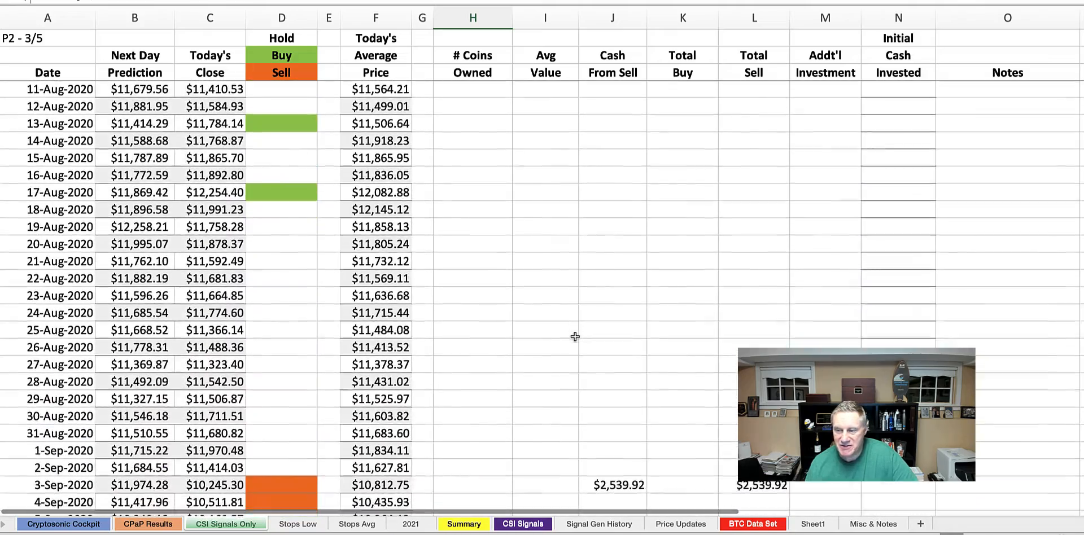
scroll(575, 336, down, 3)
scroll(289, 204, down, 20)
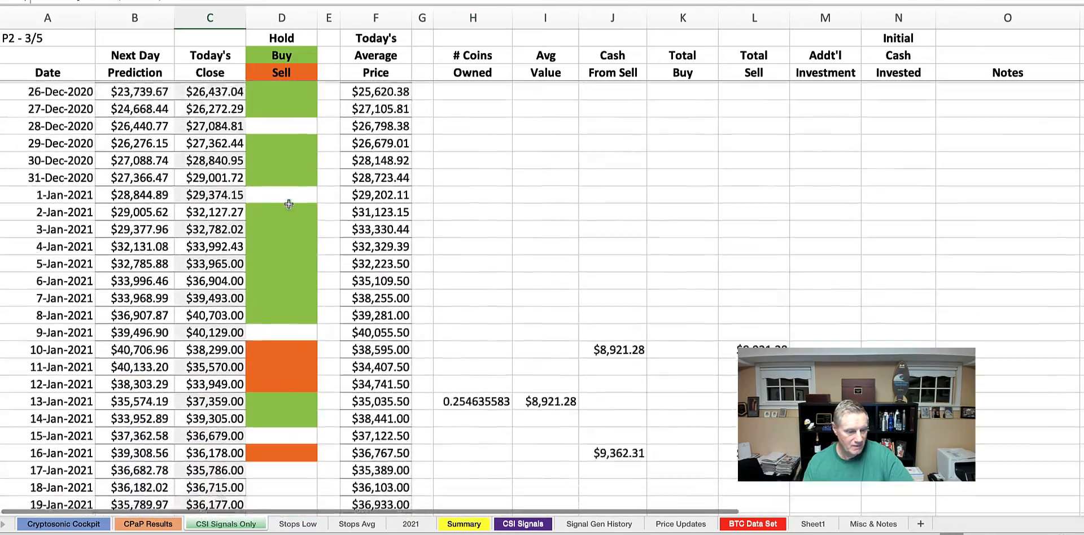
scroll(289, 203, down, 8)
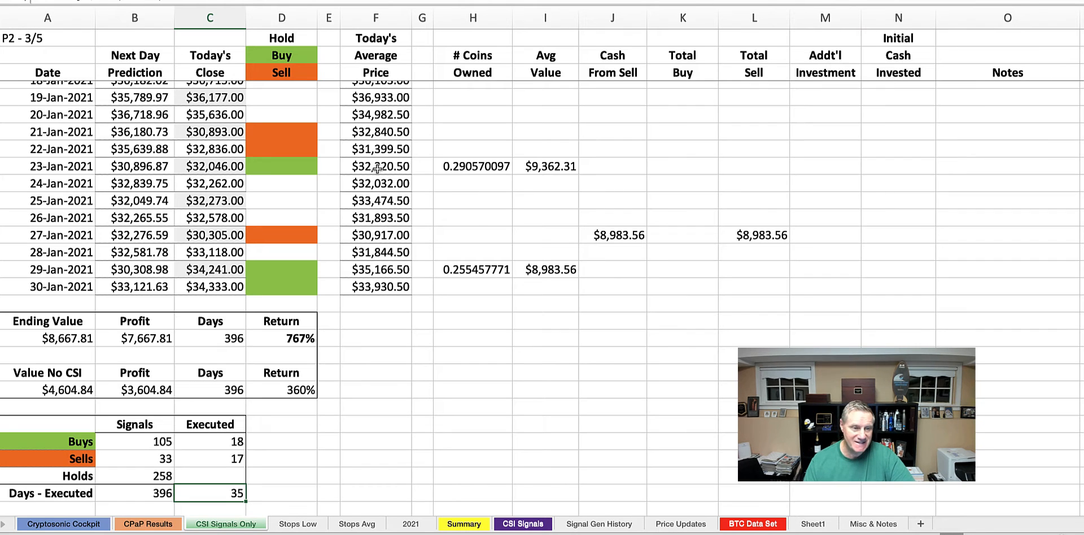
scroll(377, 171, down, 1)
scroll(378, 172, down, 1)
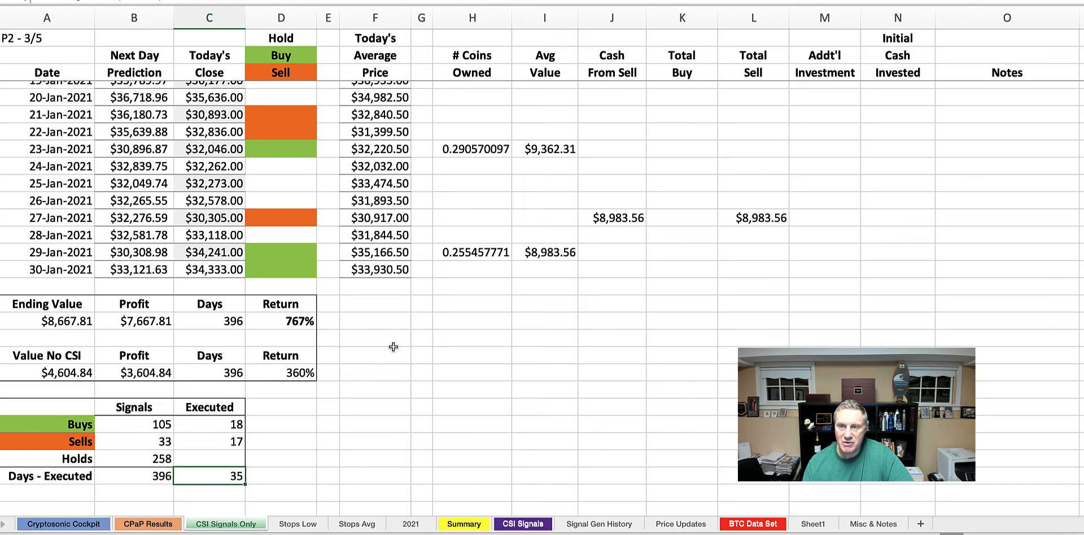
Step: Open the Summary sheet and select the CSI - Buy & Sell Signals Only row in the 2020 one-year returns
click(462, 525)
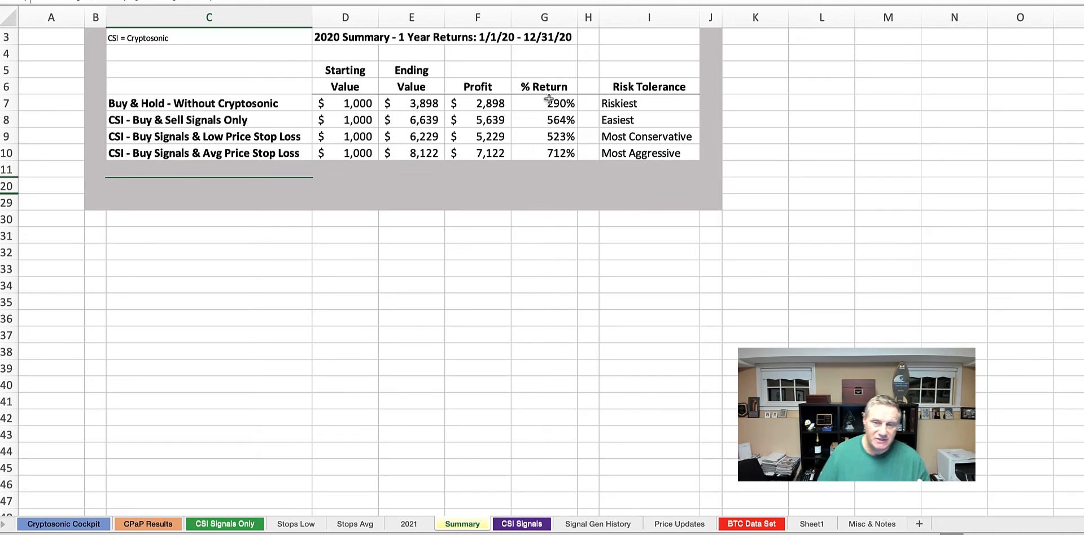
key(Up)
key(Up)
key(Up)
key(Up)
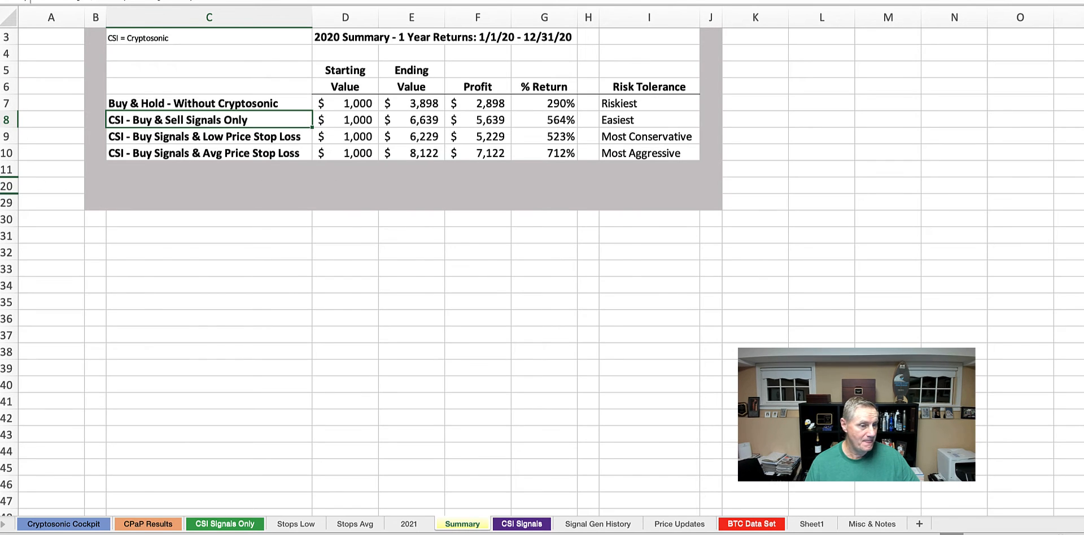
Step: Expand the 1/1/20 - Today and 2021 summary tables, and compare the stop-loss strategies with the 2021 percentage returns
click(1, 186)
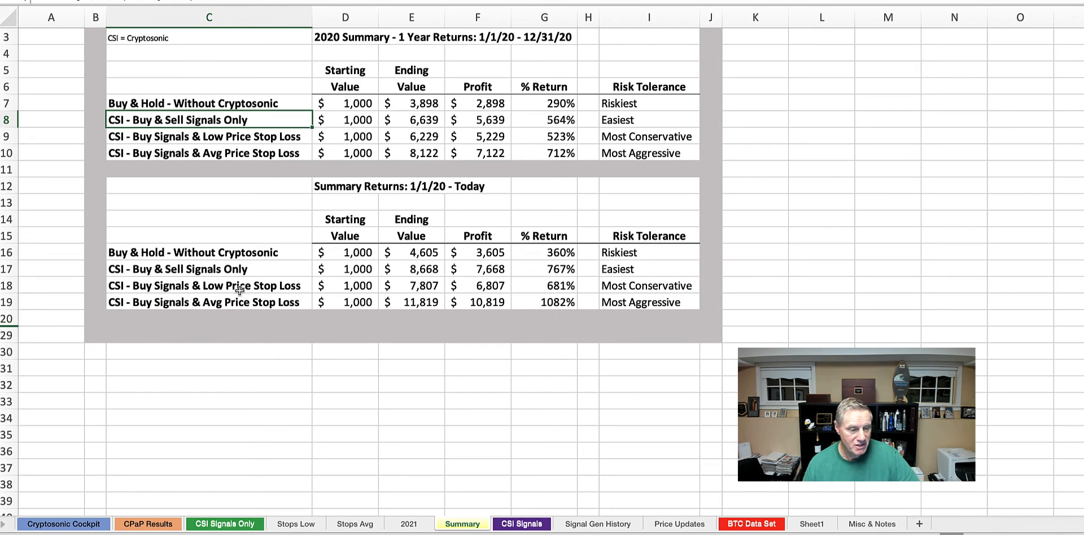
drag(239, 290, 239, 303)
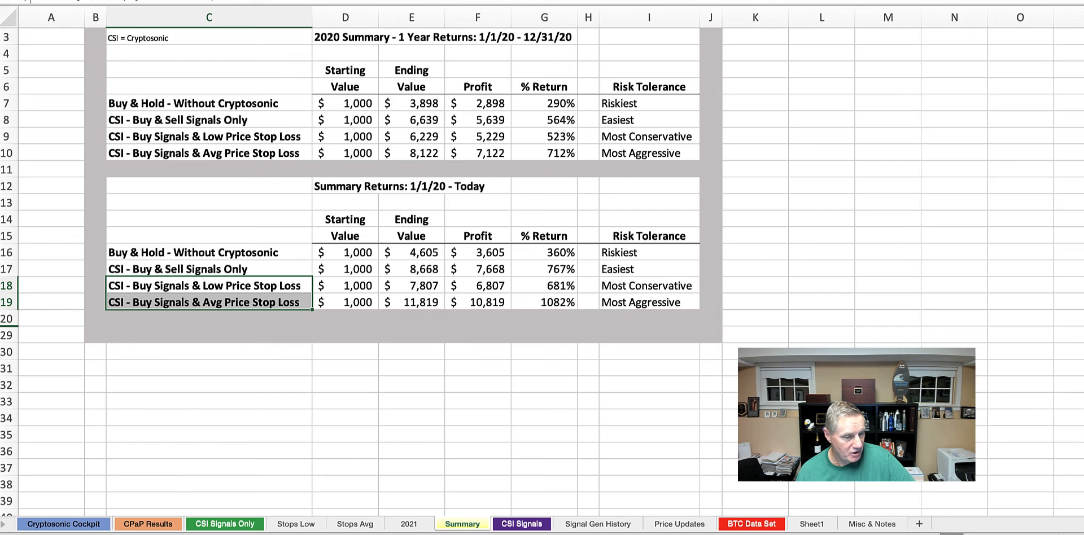
click(0, 336)
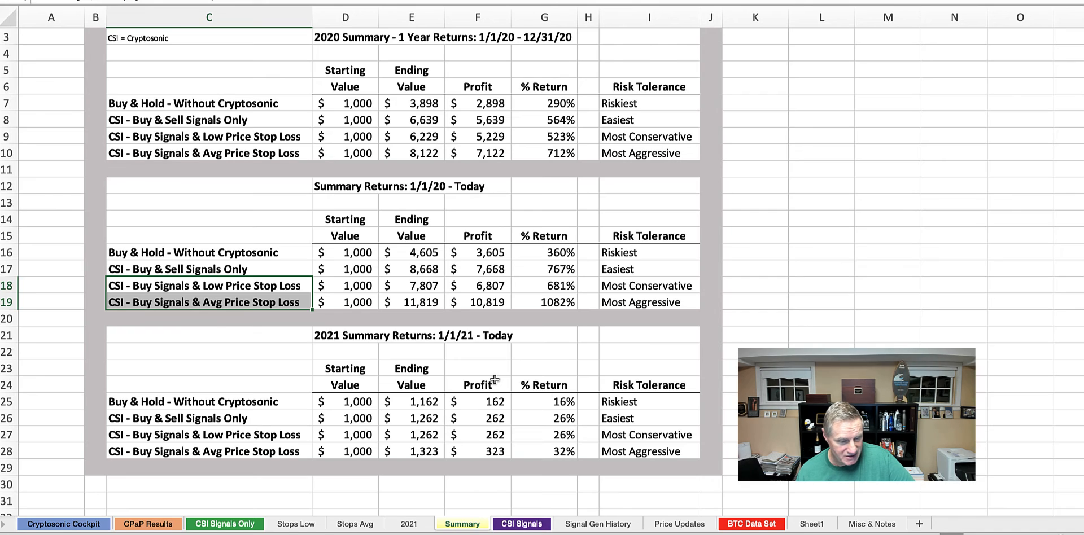
click(552, 399)
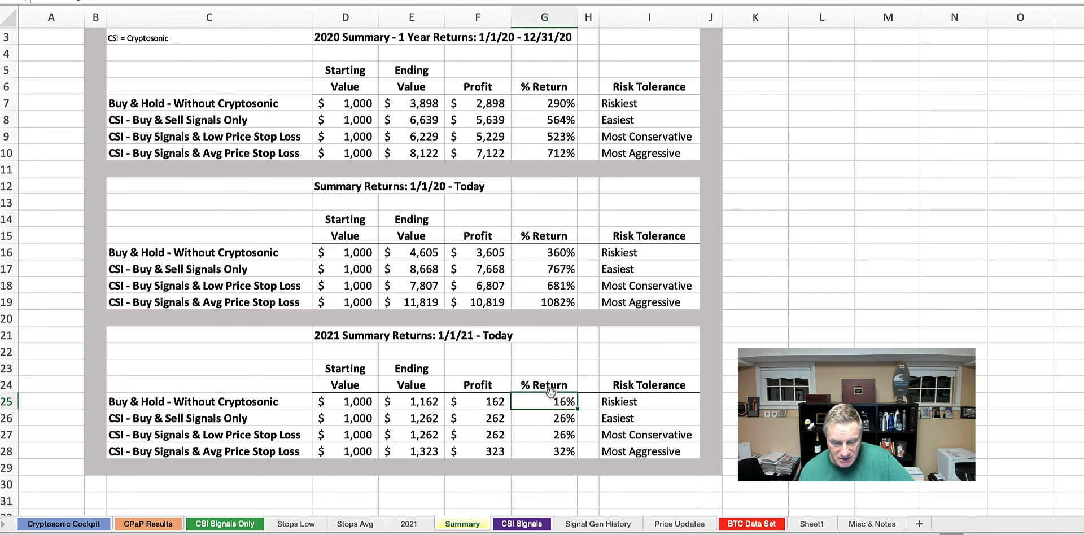
click(563, 452)
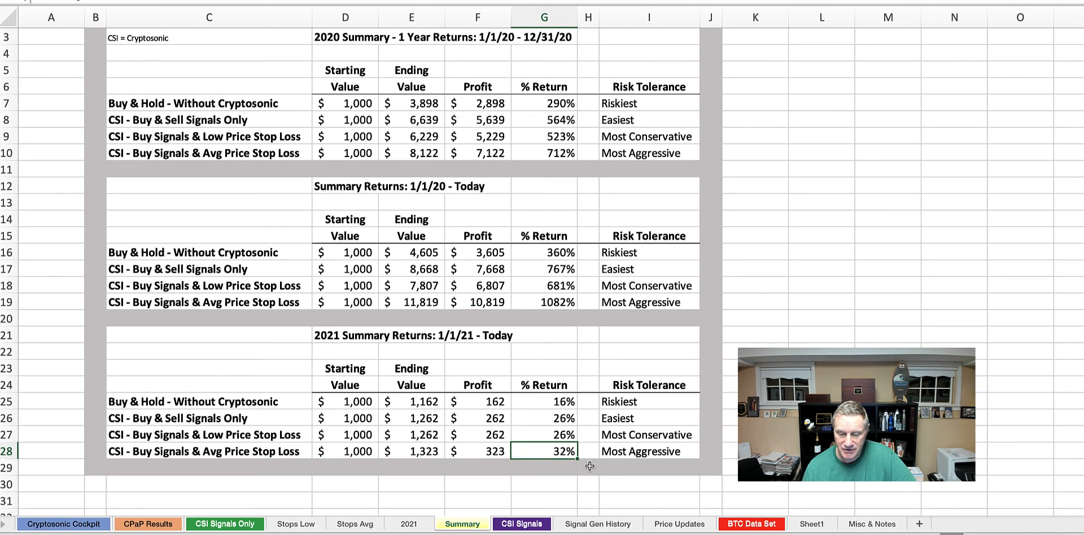
Step: Open the CSI Signals sheet to view the list of daily Cryptosonic signals for January 2021
click(521, 524)
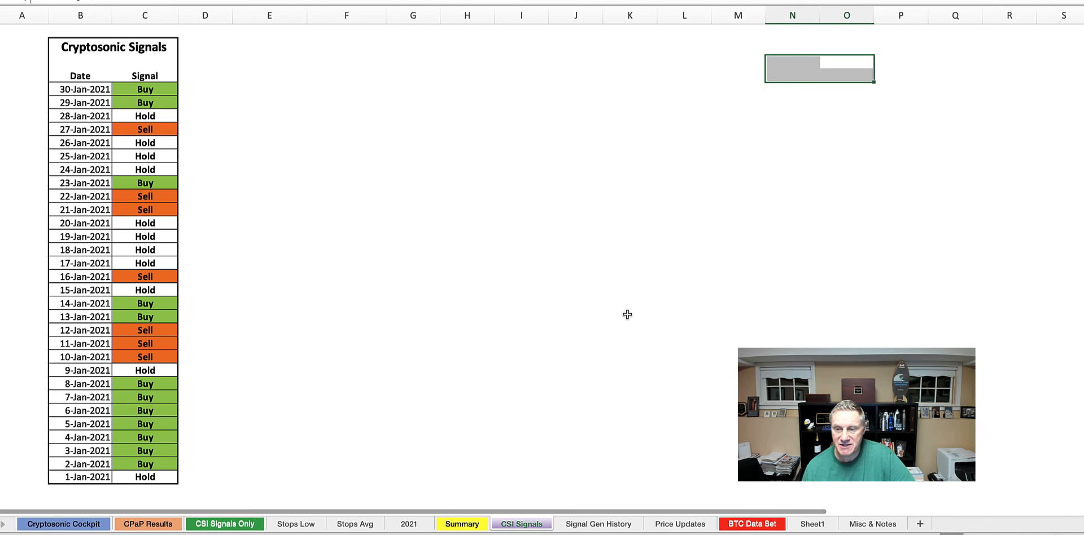